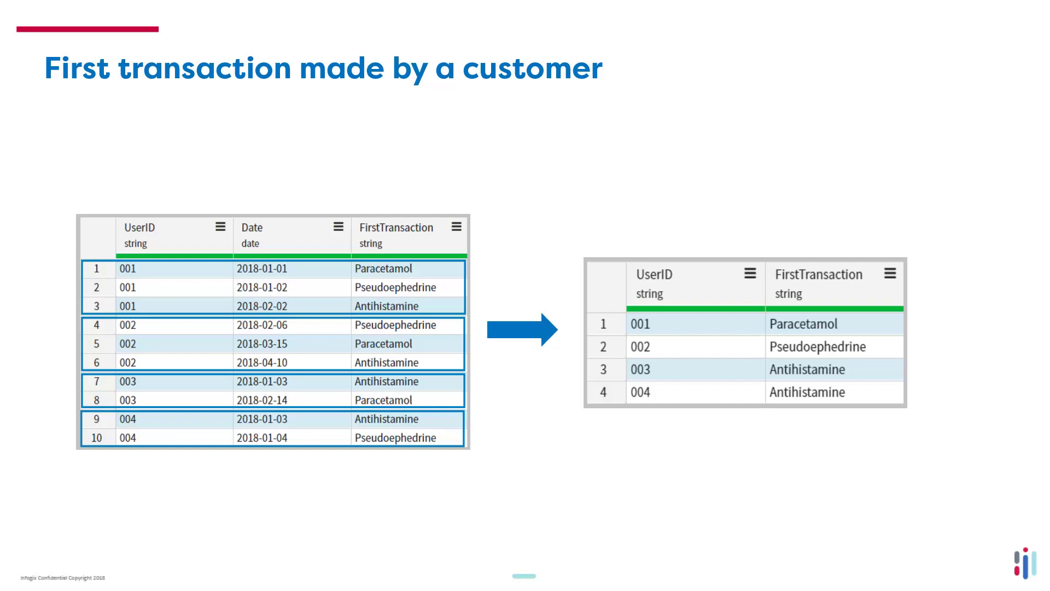
- Advance the presentation to the 'Last transaction made by customer' slide
key("Right")
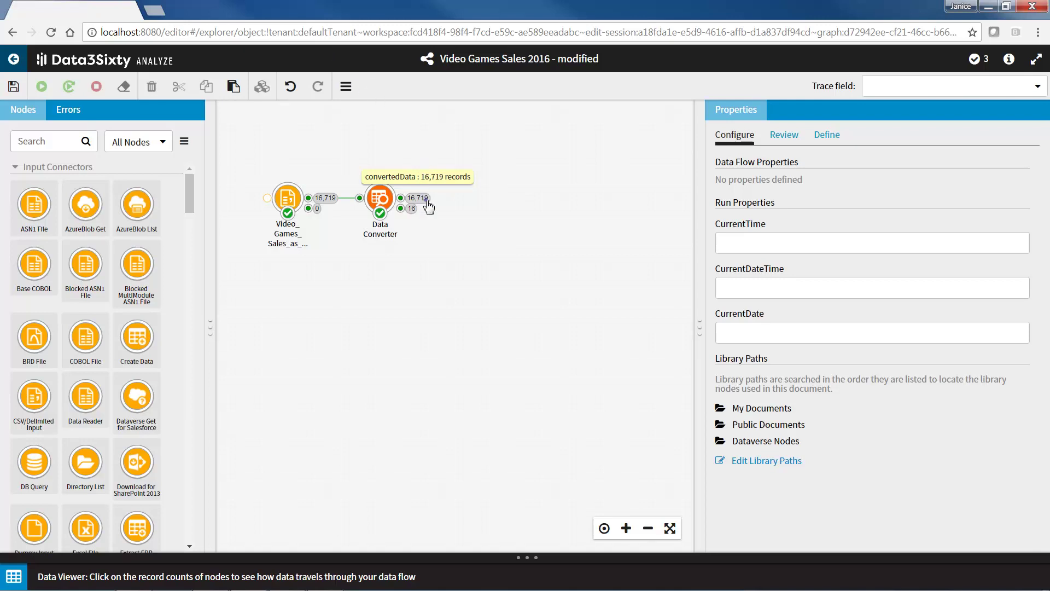
- Open the Data Converter's 16,719 output records and scroll across the columns and back
left_click(426, 202)
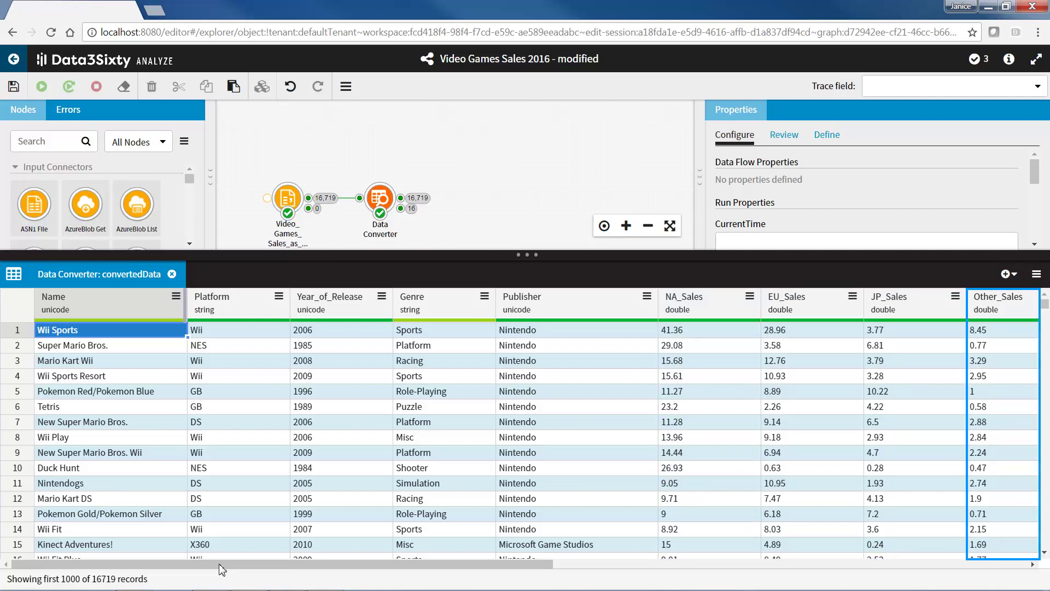
left_click_drag(222, 569, 697, 580)
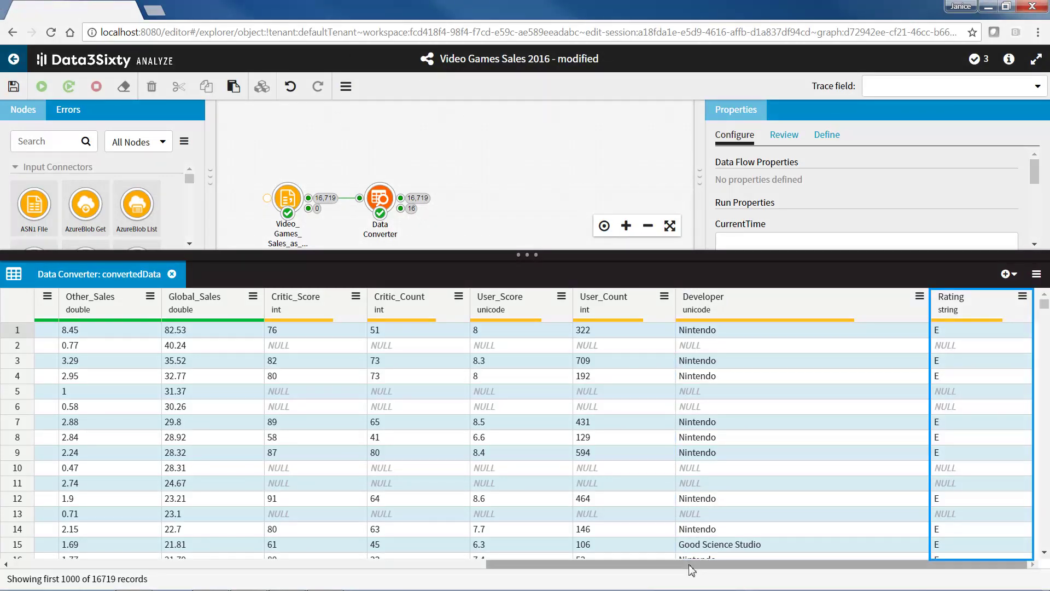
left_click_drag(692, 571, 217, 572)
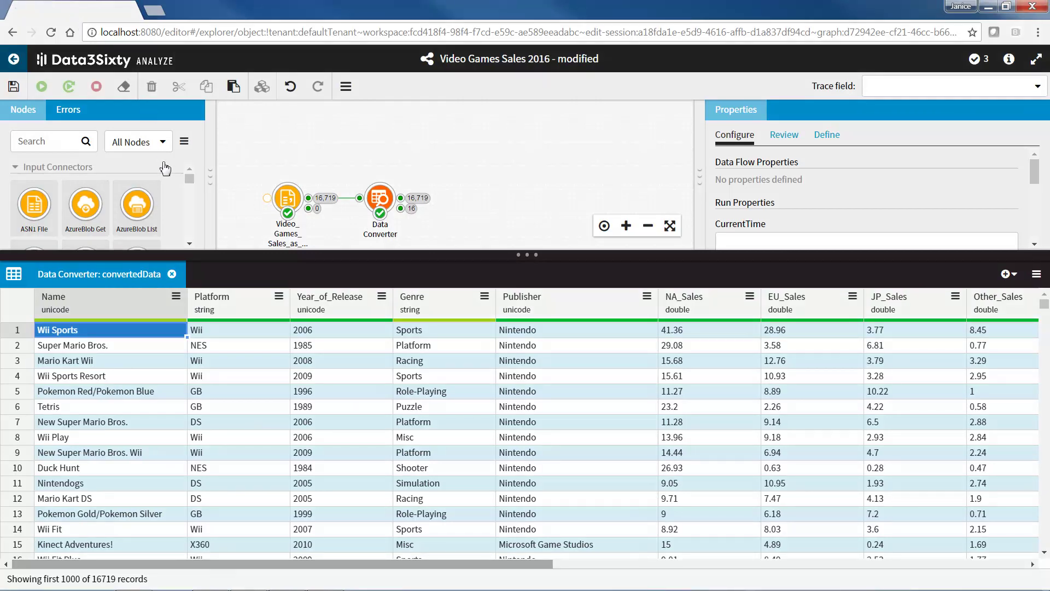
- Sort the convertedData records A–Z by Name and scroll down through the sorted rows
left_click(176, 298)
mouse_move(161, 362)
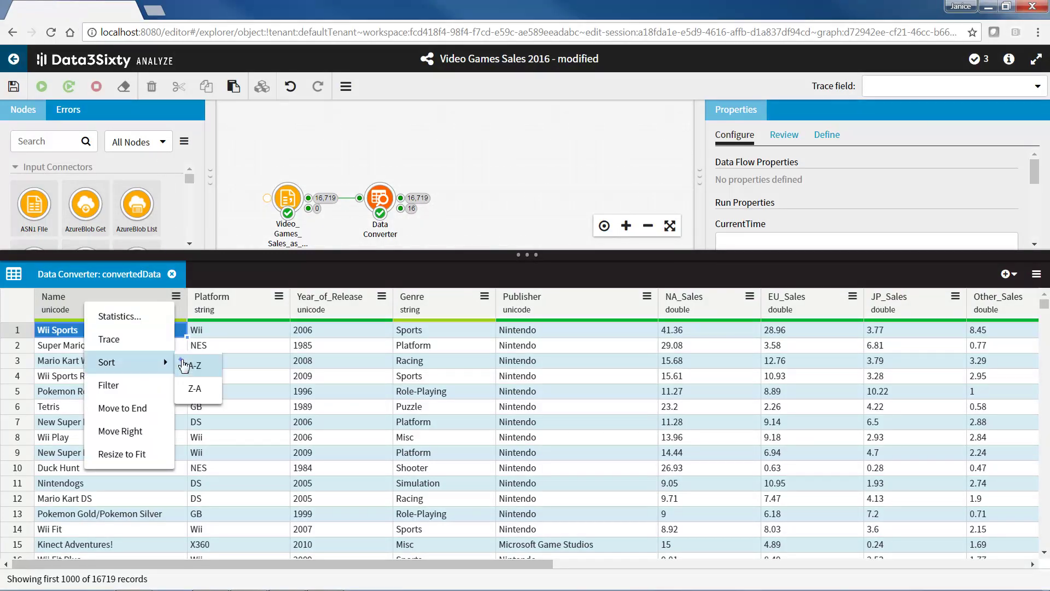
left_click(199, 362)
scroll(504, 391, "down", 3)
scroll(504, 391, "down", 3)
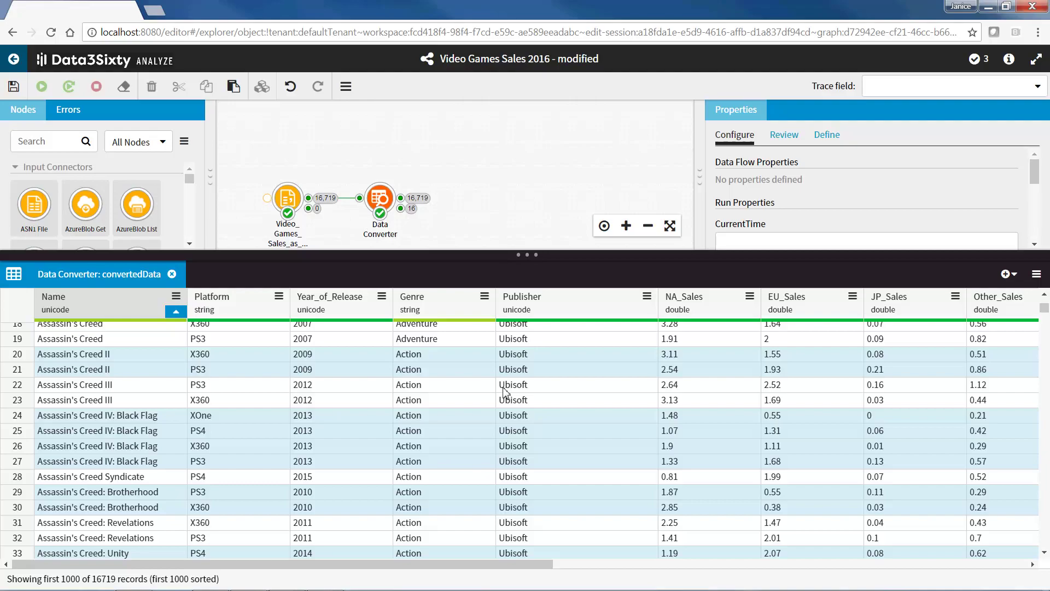
scroll(504, 391, "down", 2)
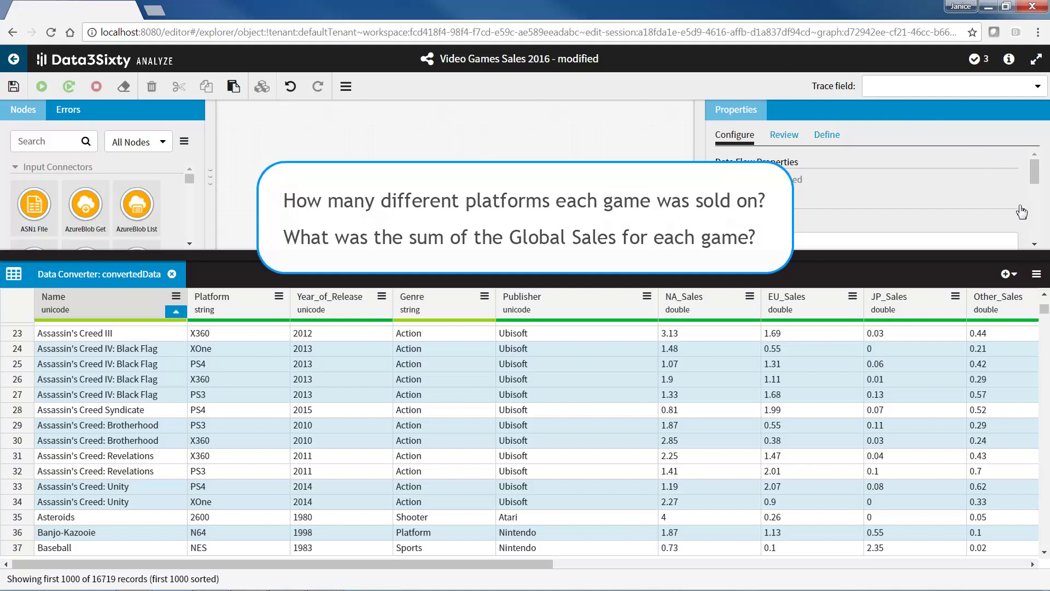
- Close all open data sets and search the node palette for 'agg'
left_click(1037, 275)
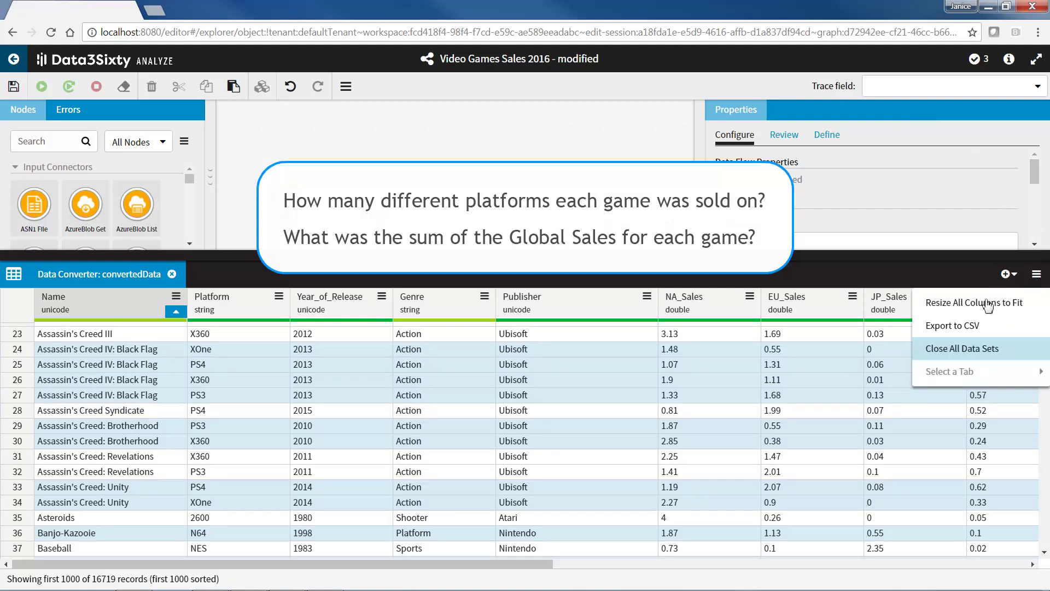
left_click(978, 350)
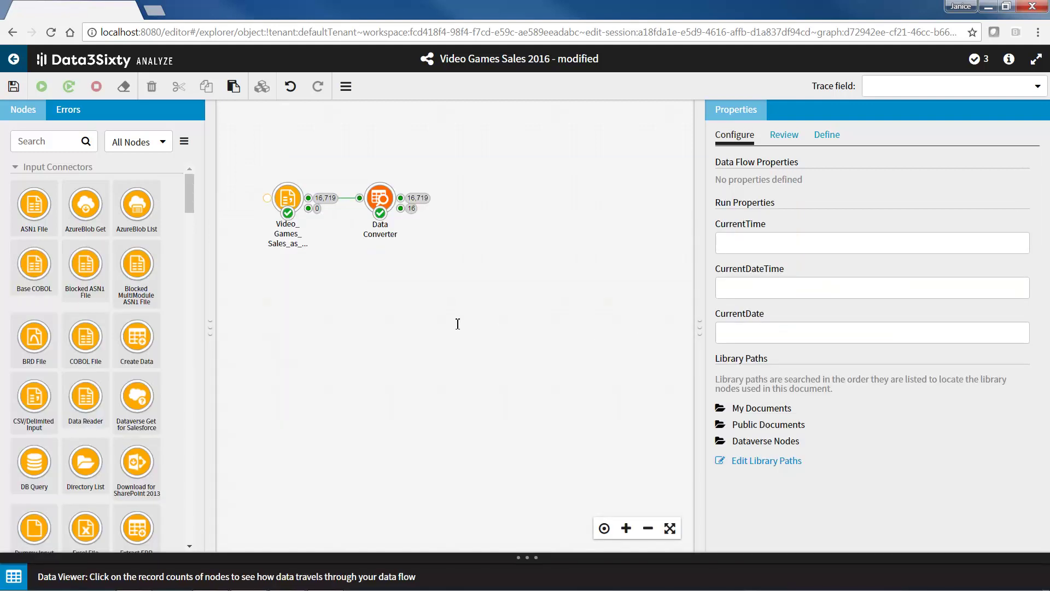
left_click(42, 141)
type("agg")
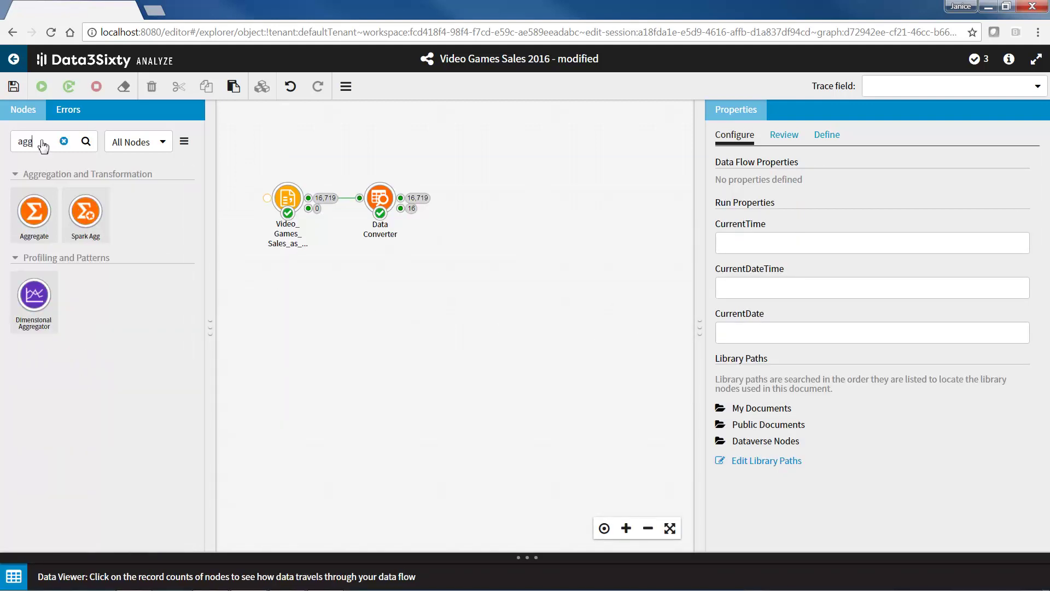
- Add an Aggregate node fed by Data Converter and group it by Name
left_click_drag(34, 212, 482, 192)
left_click_drag(405, 204, 462, 191)
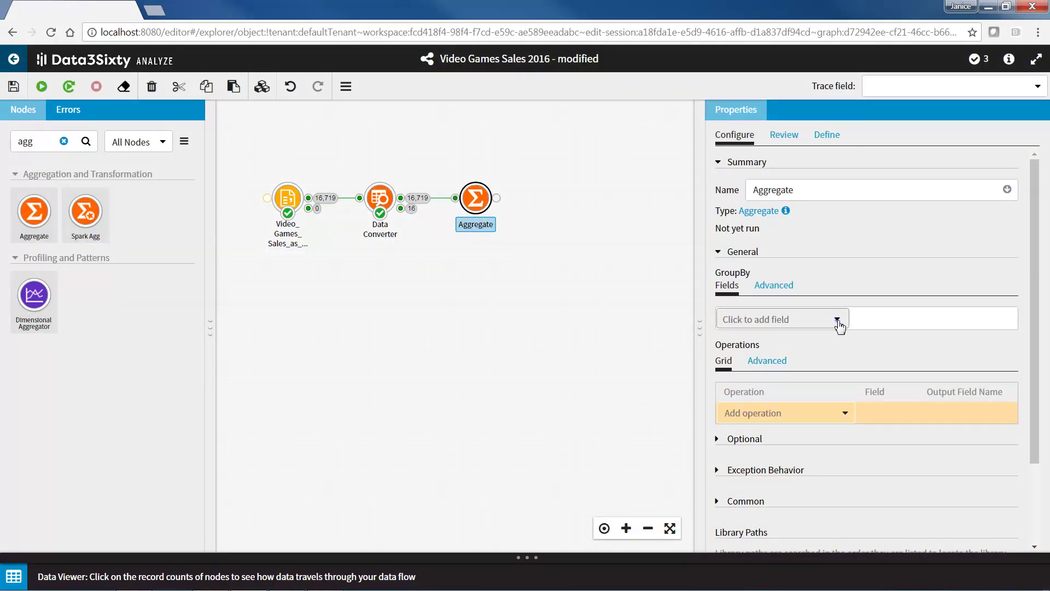
left_click(837, 319)
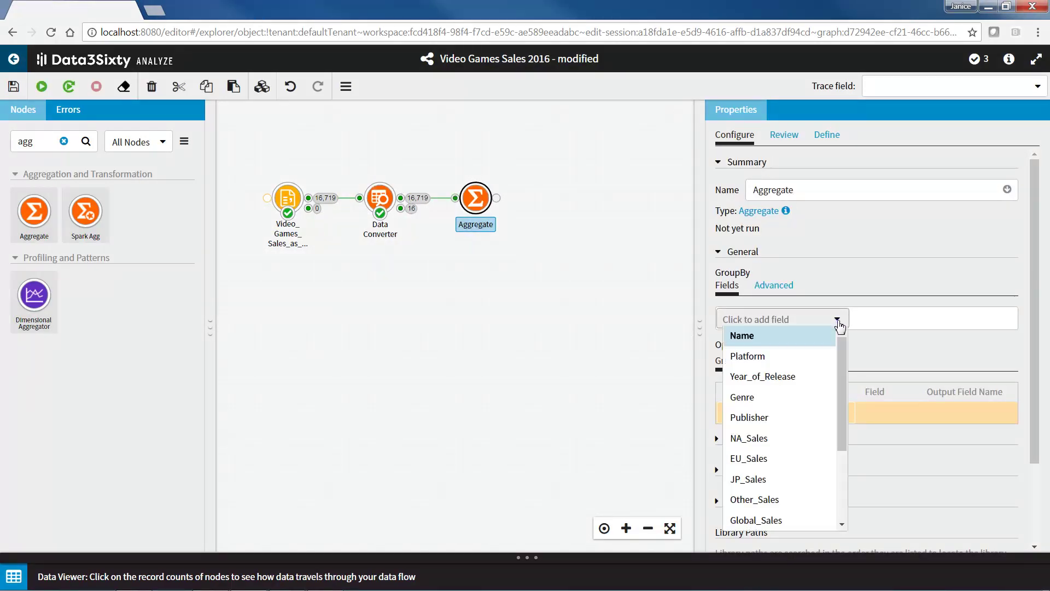
left_click(813, 340)
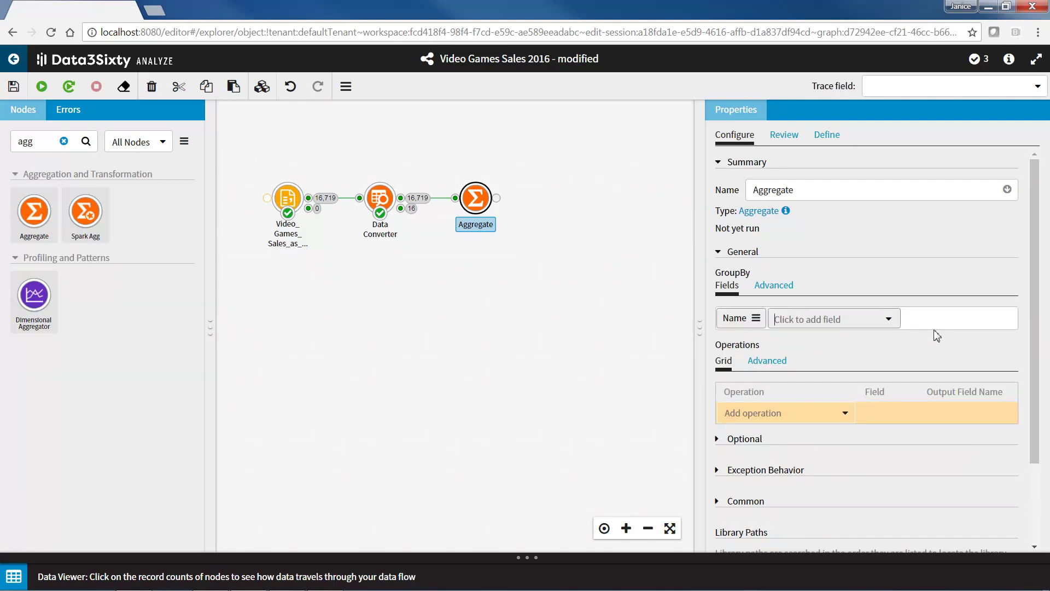
- Scroll the Properties panel to the Operations grid and open the Add operation list
left_click_drag(1038, 299, 1032, 387)
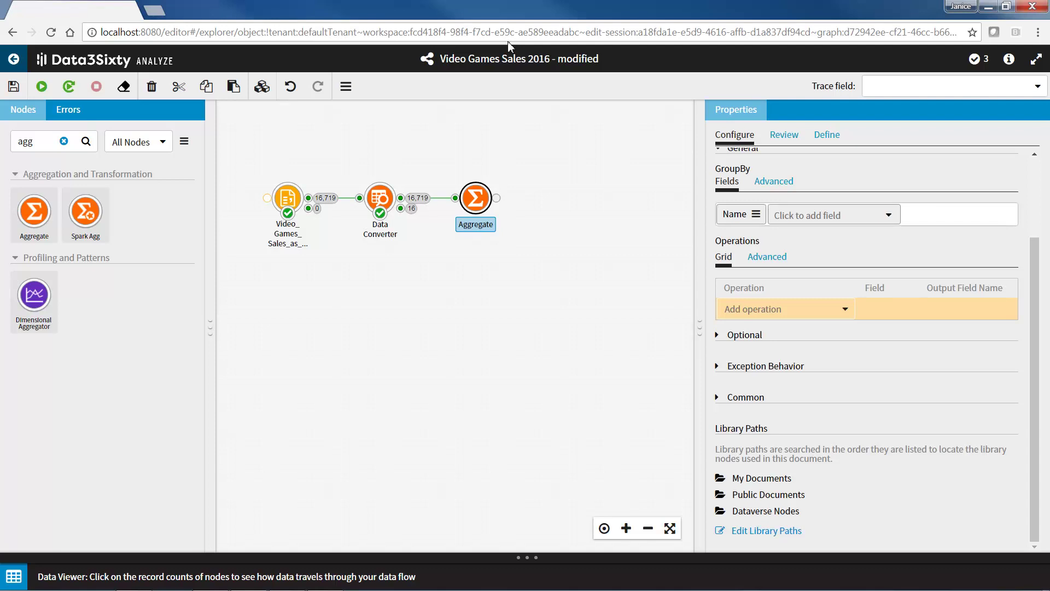
left_click(846, 311)
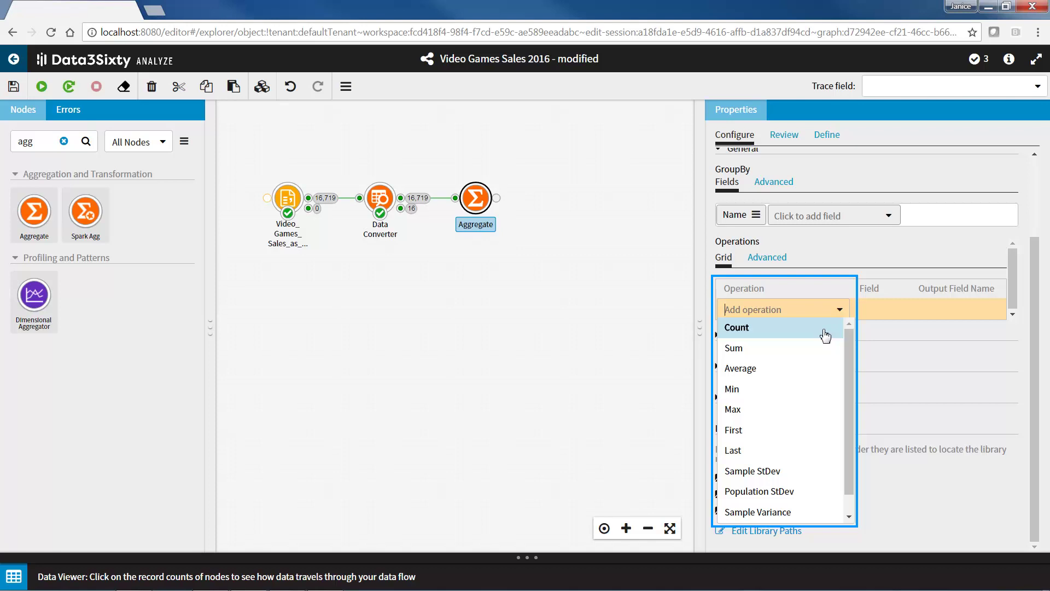
- Add a Count operation on Name with the output field named NumberOfPlatforms
left_click(826, 335)
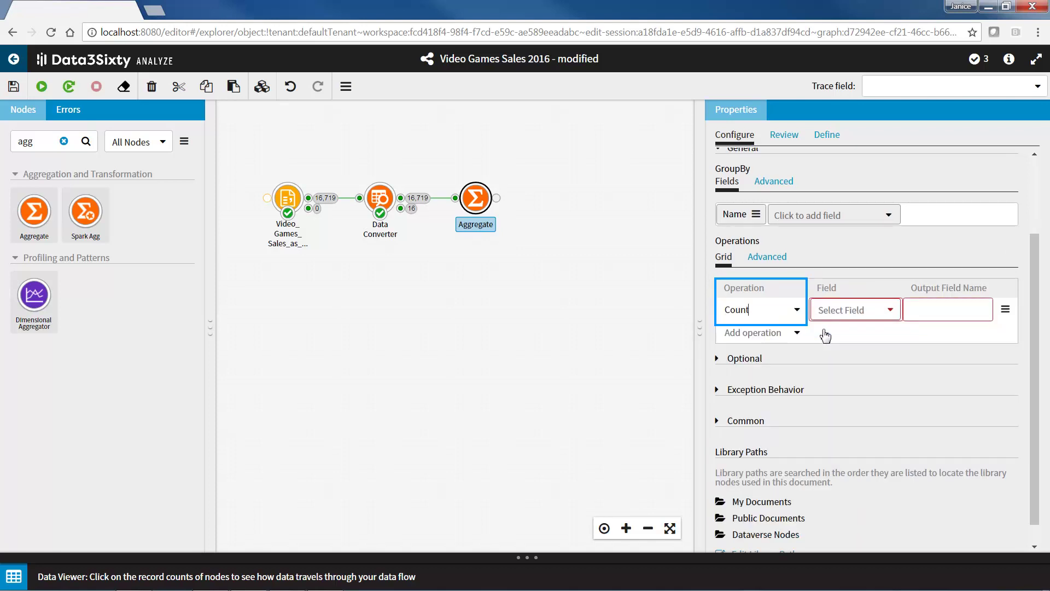
key("Tab")
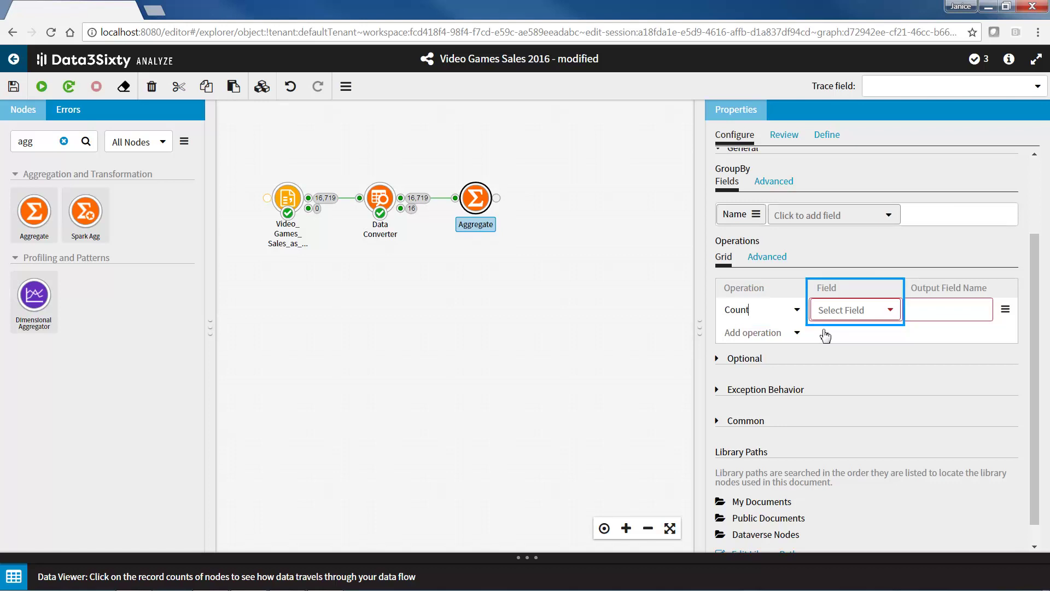
left_click(891, 311)
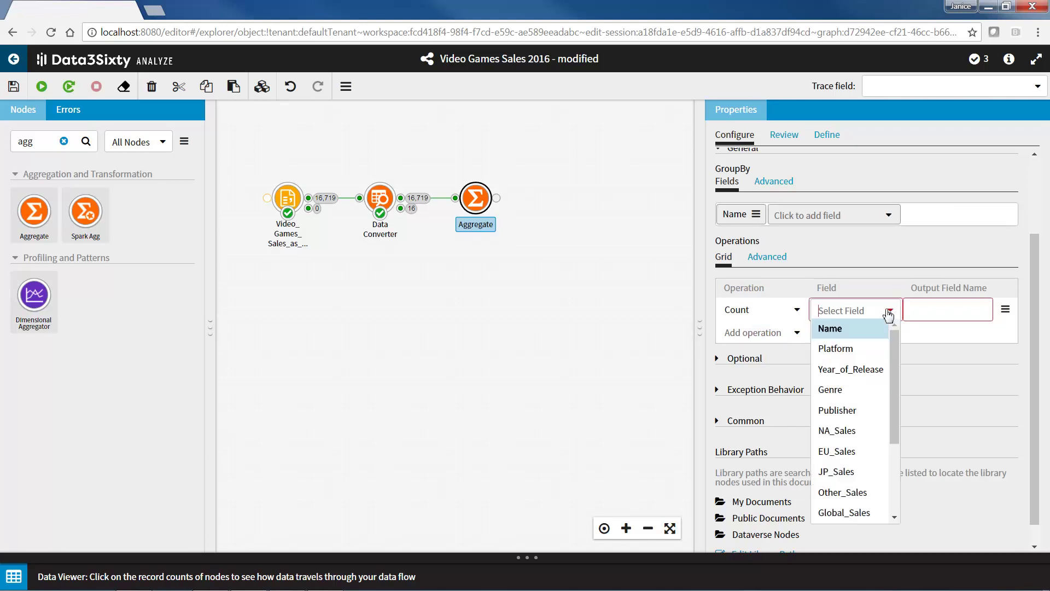
left_click(865, 329)
left_click(982, 308)
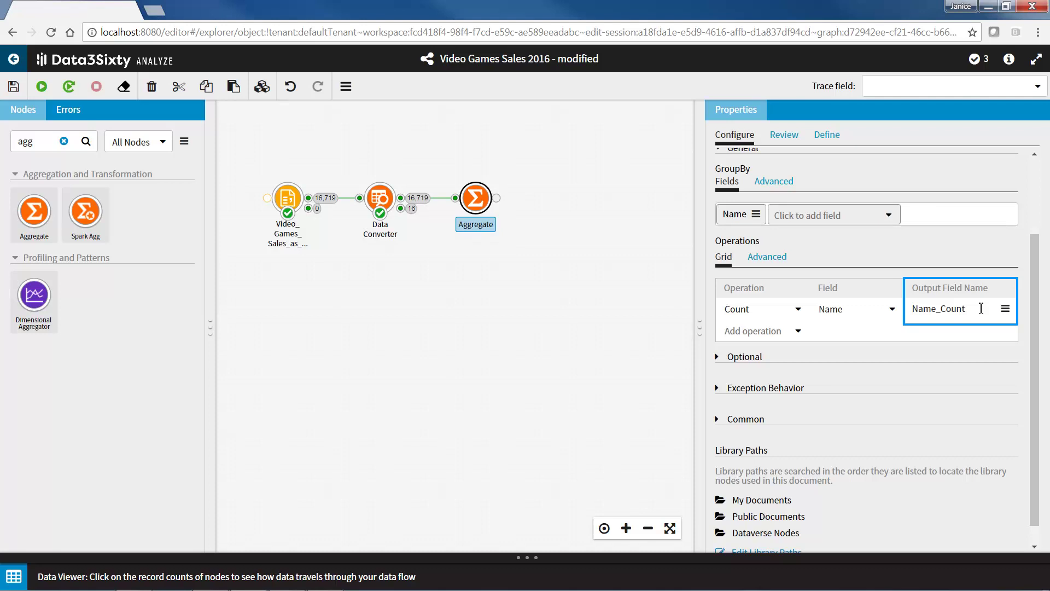
double_click(981, 308)
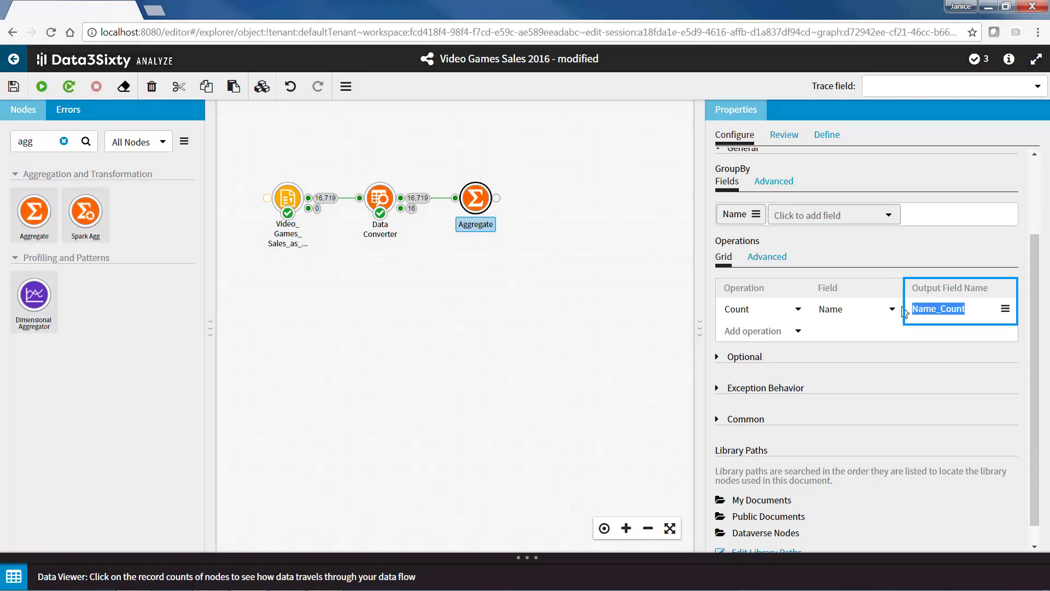
type("NumberOfPlatforms")
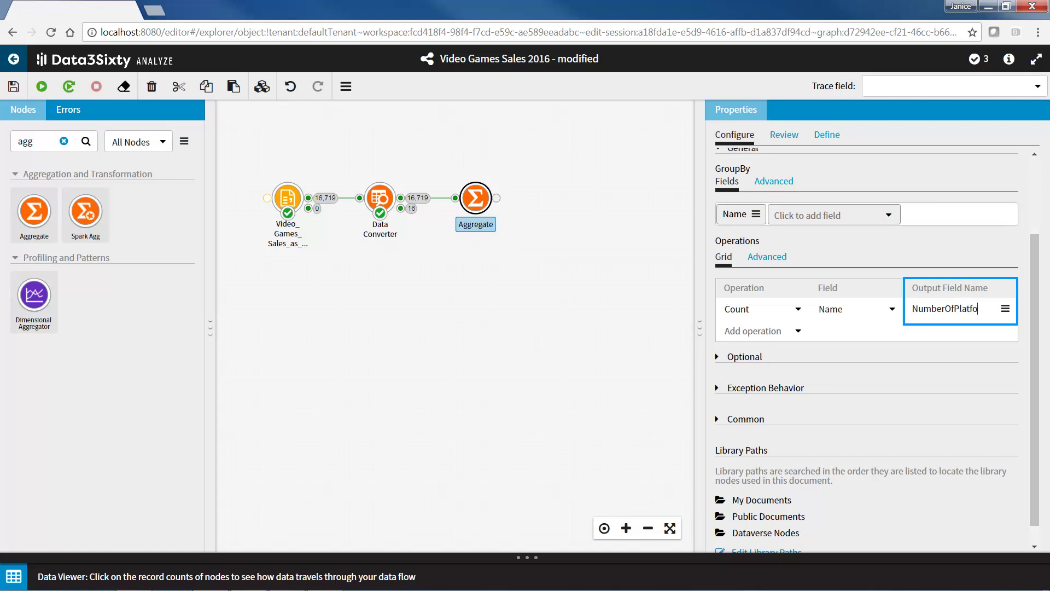
key("Return")
- Add a Sum operation on Global_Sales with the output field named TotalGlobalSales
left_click(798, 331)
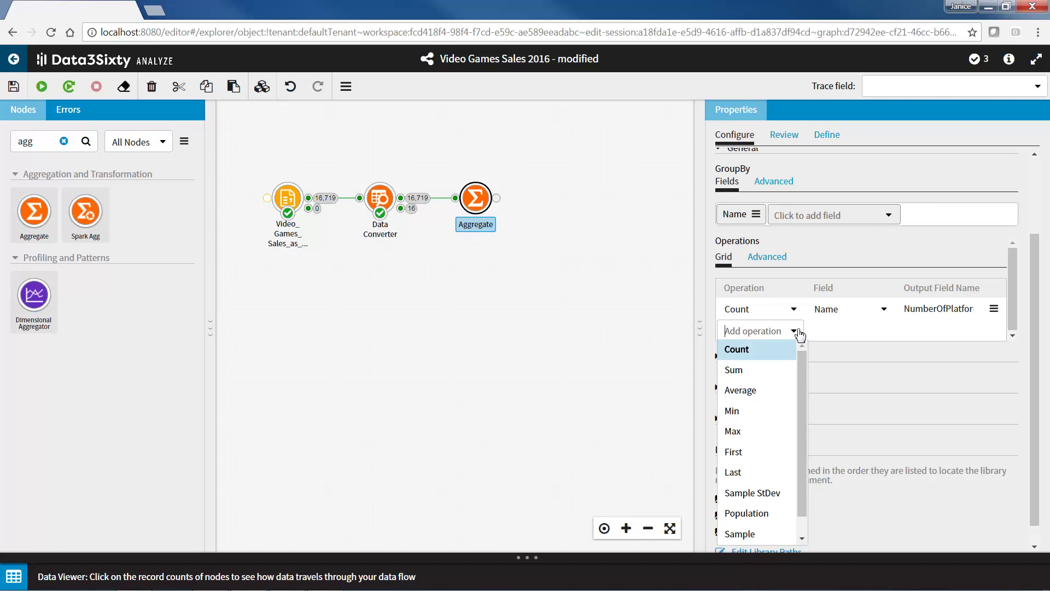
left_click(776, 369)
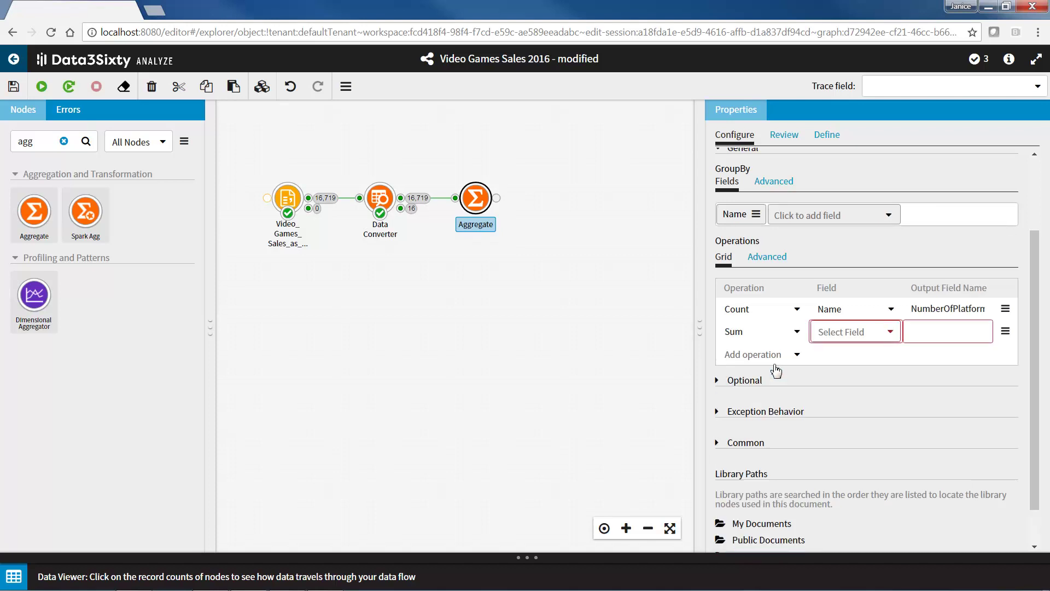
left_click(894, 335)
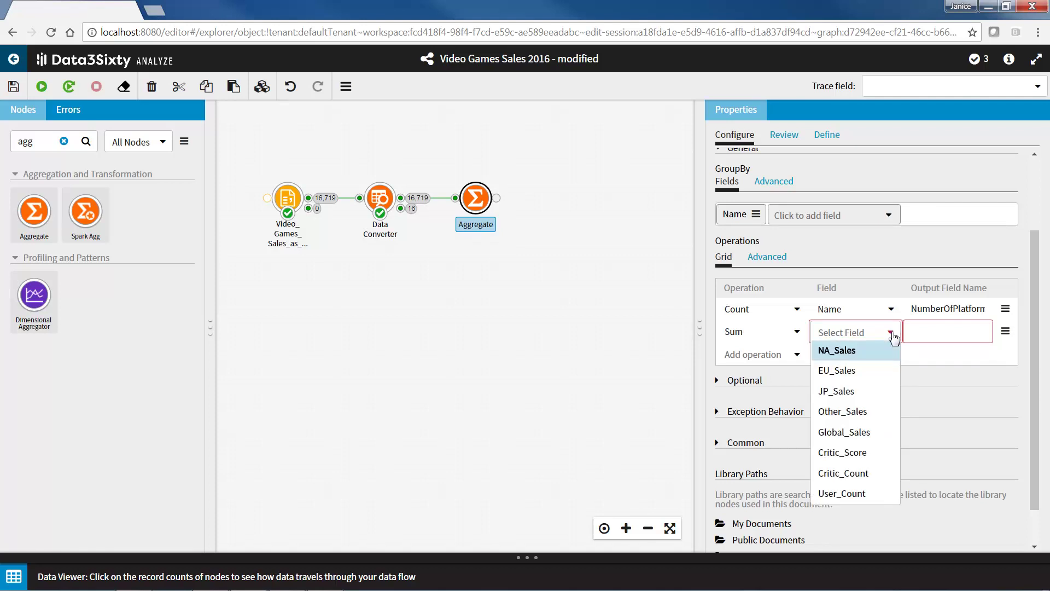
left_click(872, 430)
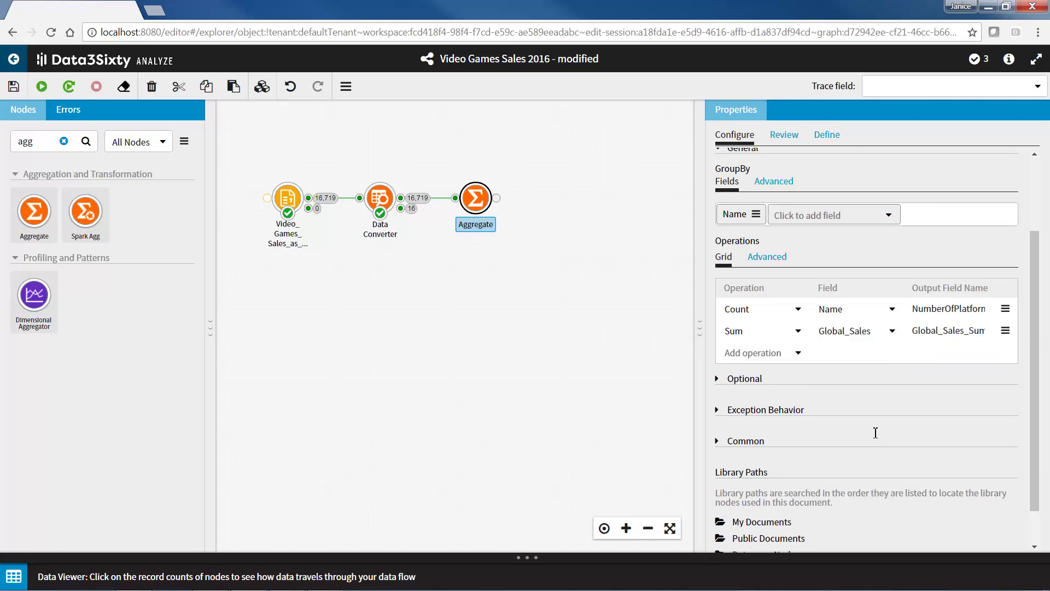
double_click(974, 330)
key("BackSpace")
type("Total")
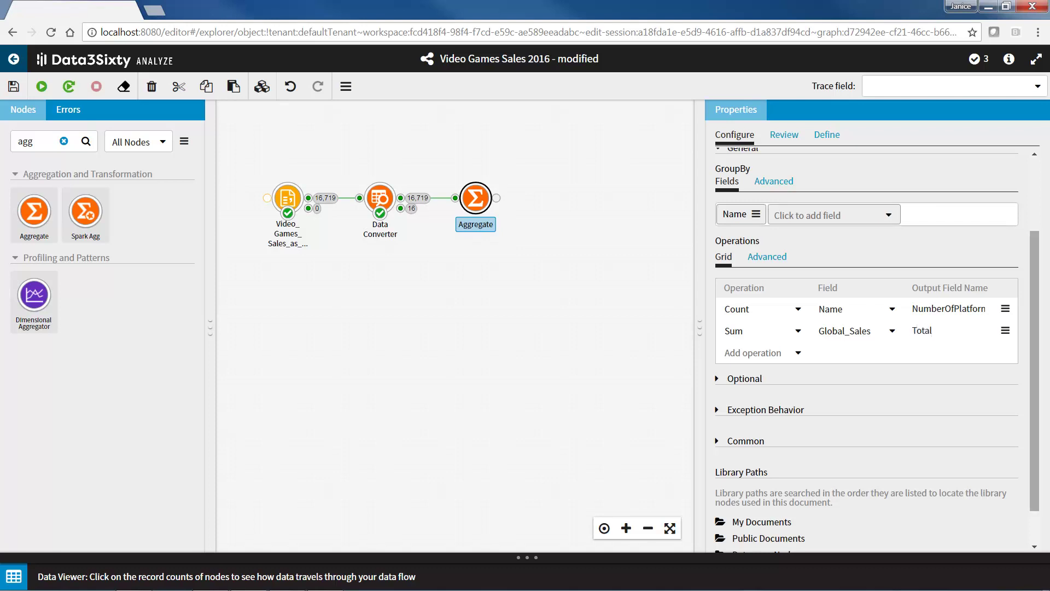
type("GlobalSales")
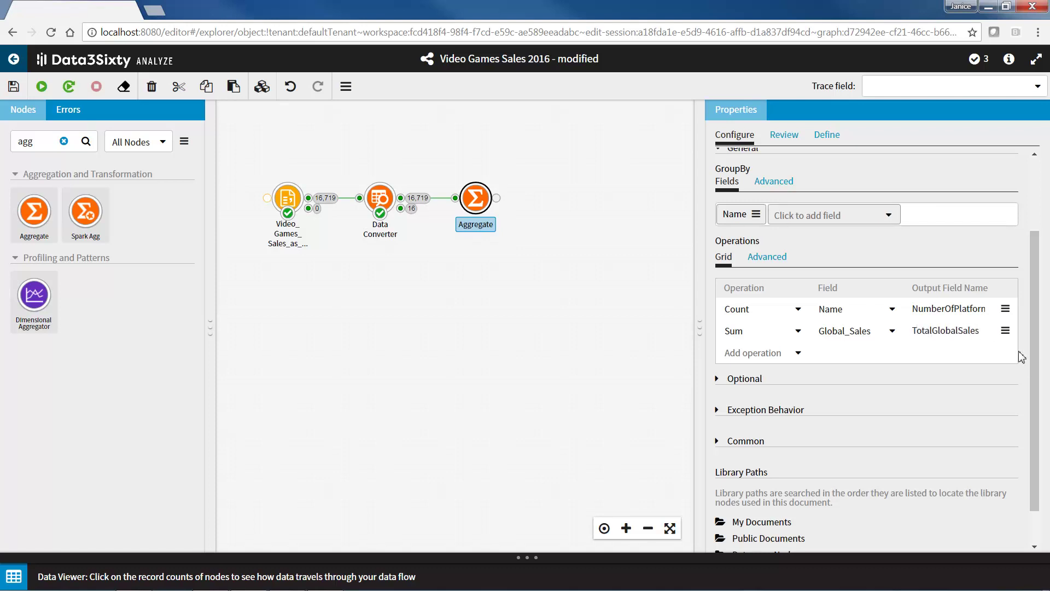
- Rename the Aggregate node to 'Total Platforms and Total Global Sales'
scroll(1031, 375, "up", 2)
double_click(756, 190)
type("T")
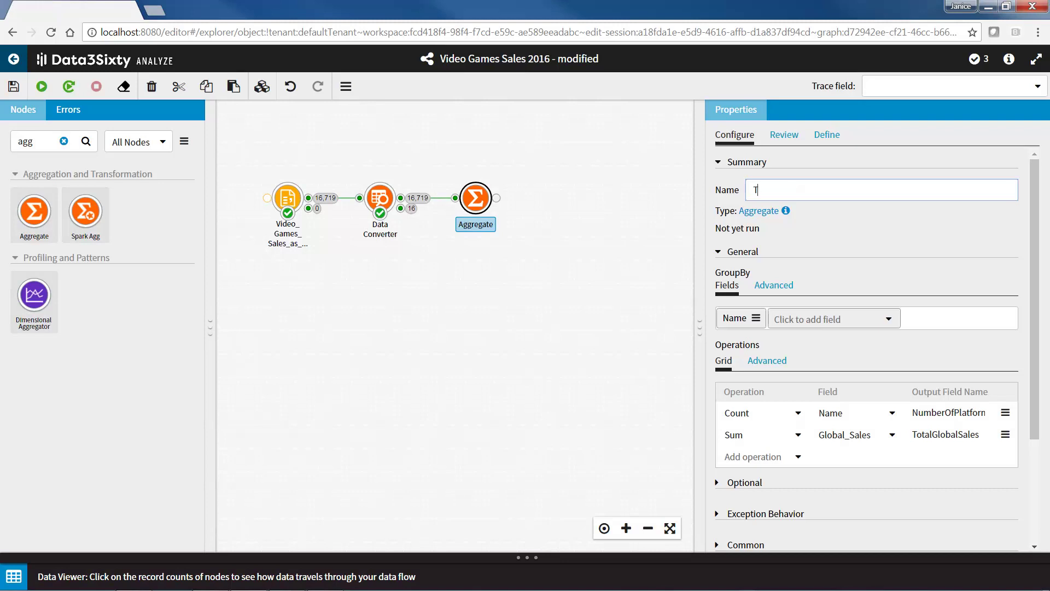
type("otal Platforms and Total Global Sales")
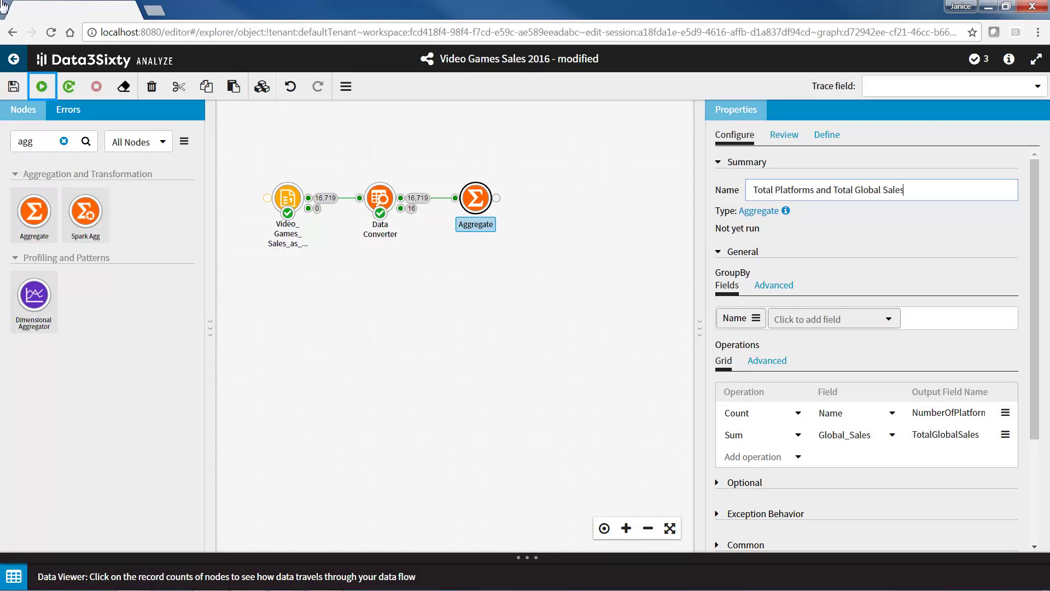
- Run the Aggregate node and open its 11,563 output records
left_click(41, 87)
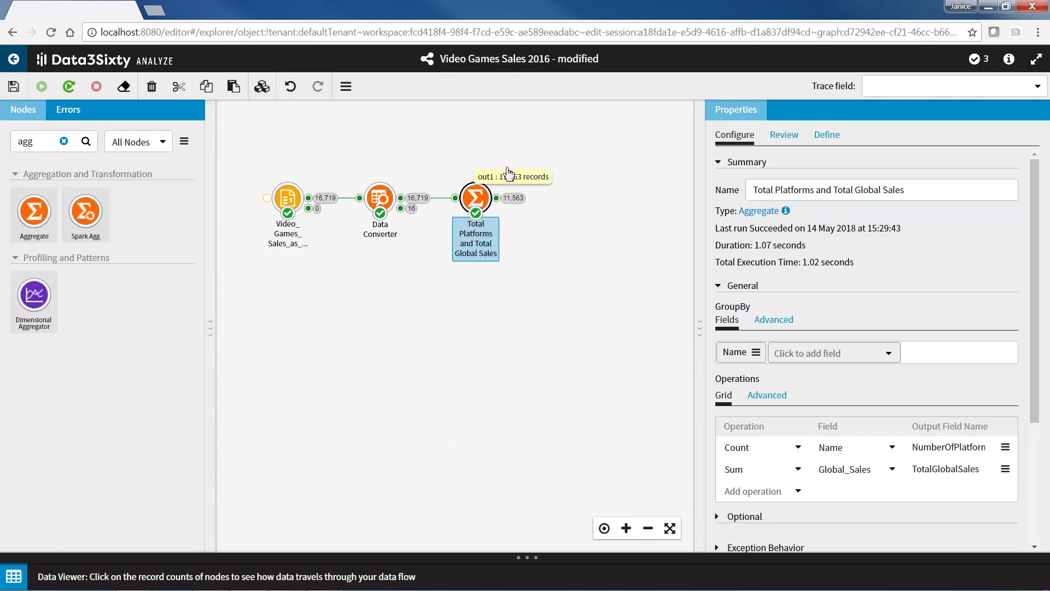
left_click(514, 198)
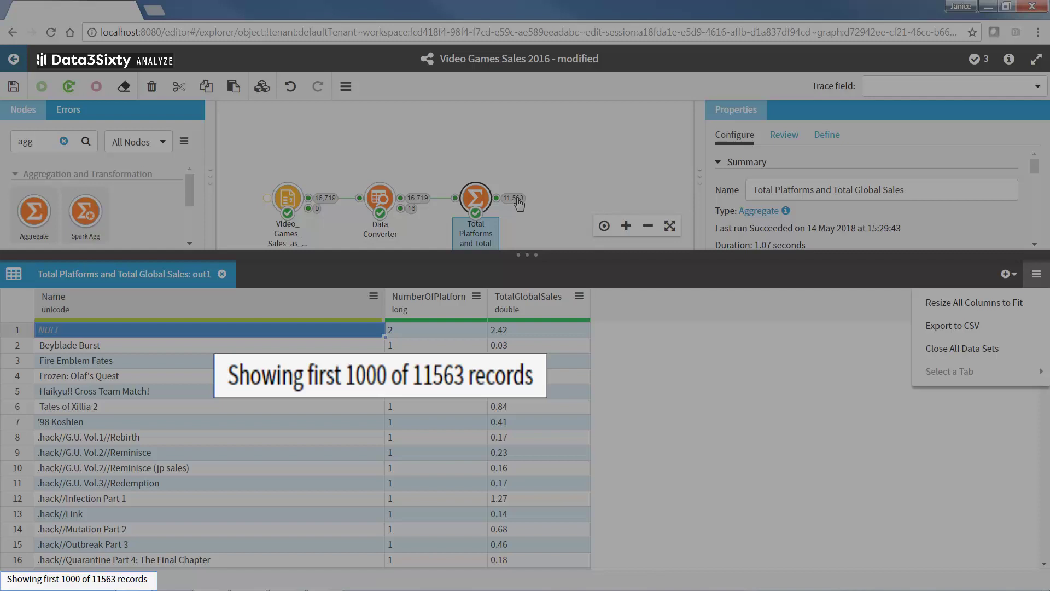
- Close the results and place two Sort nodes above and below the Aggregate node, fed by its output
left_click(952, 349)
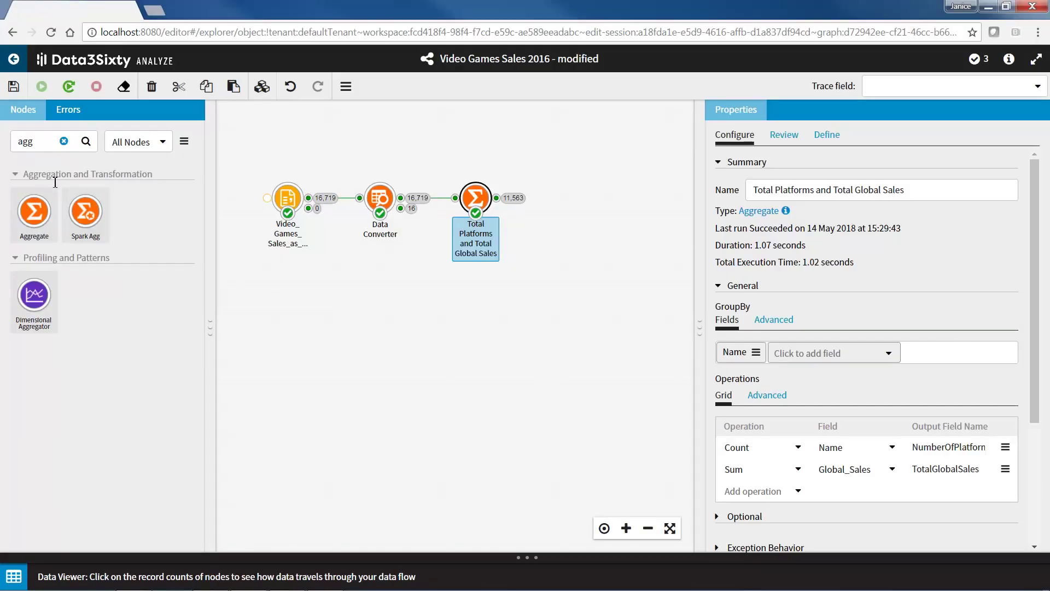
double_click(47, 141)
type("sort")
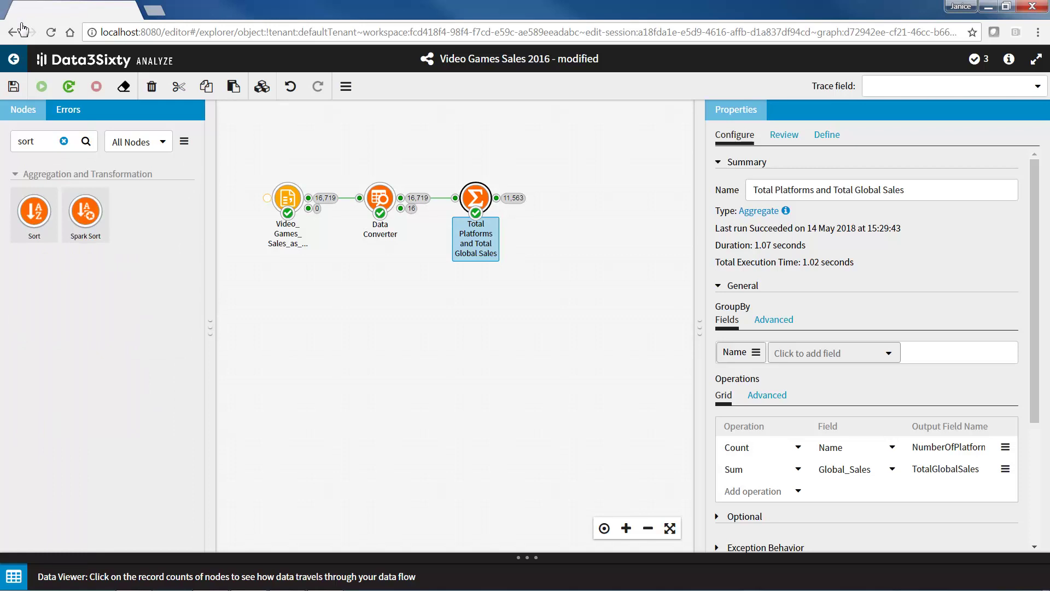
left_click_drag(34, 211, 517, 143)
left_click_drag(34, 216, 522, 277)
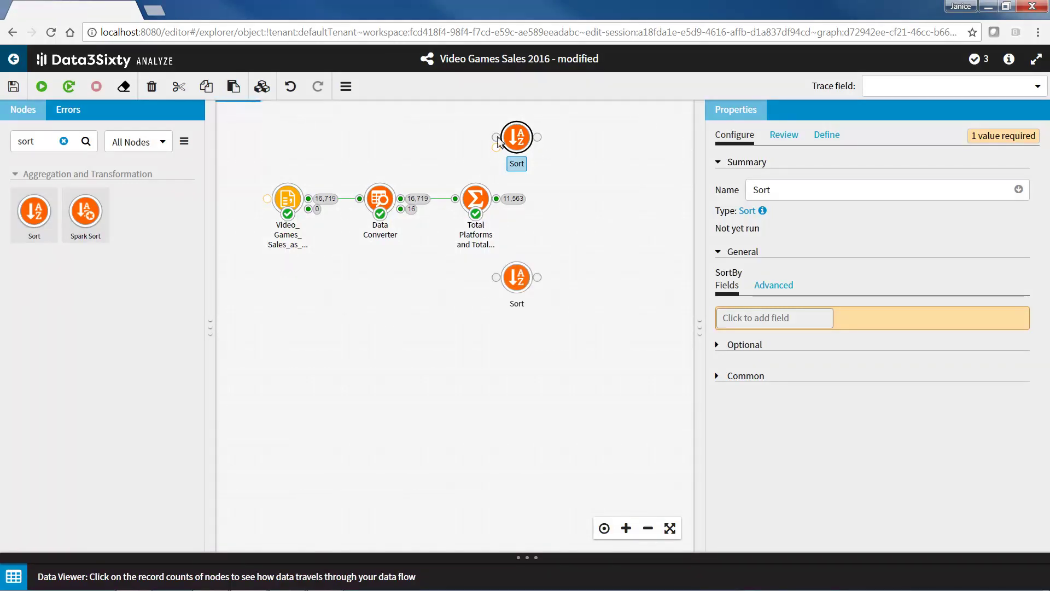
left_click_drag(497, 143, 496, 277)
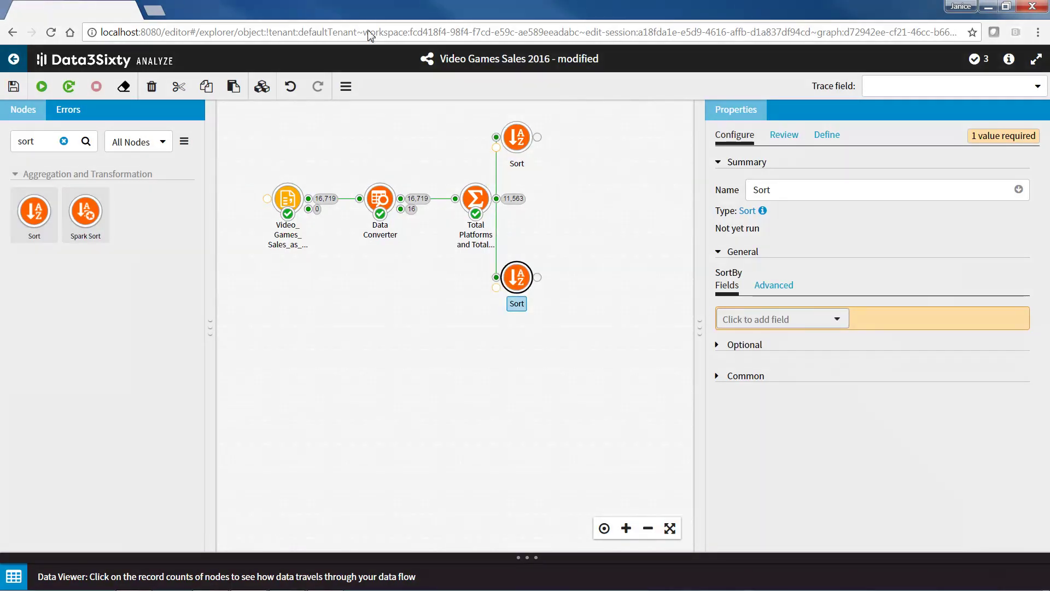
- Set the top Sort node to NumberOfPlatforms descending and rename it 'Total Number of Platforms'
left_click(516, 143)
left_click(838, 321)
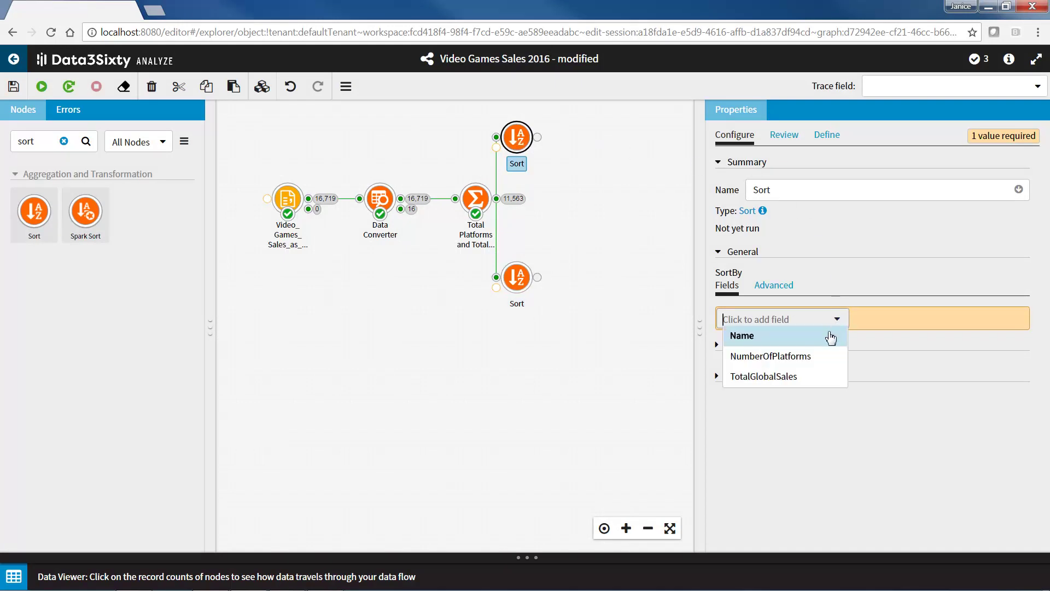
left_click(825, 356)
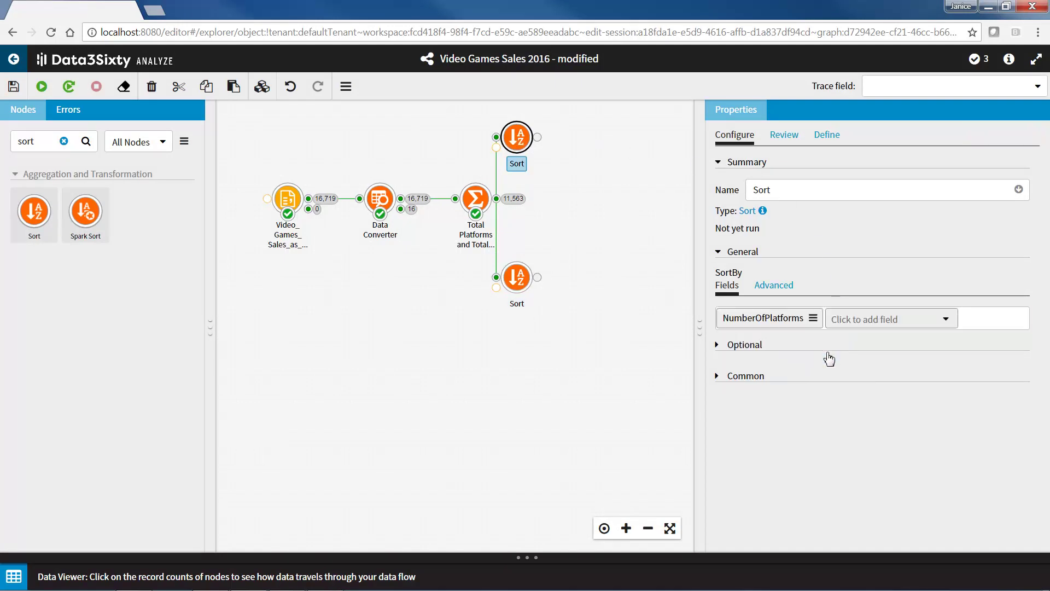
left_click(814, 320)
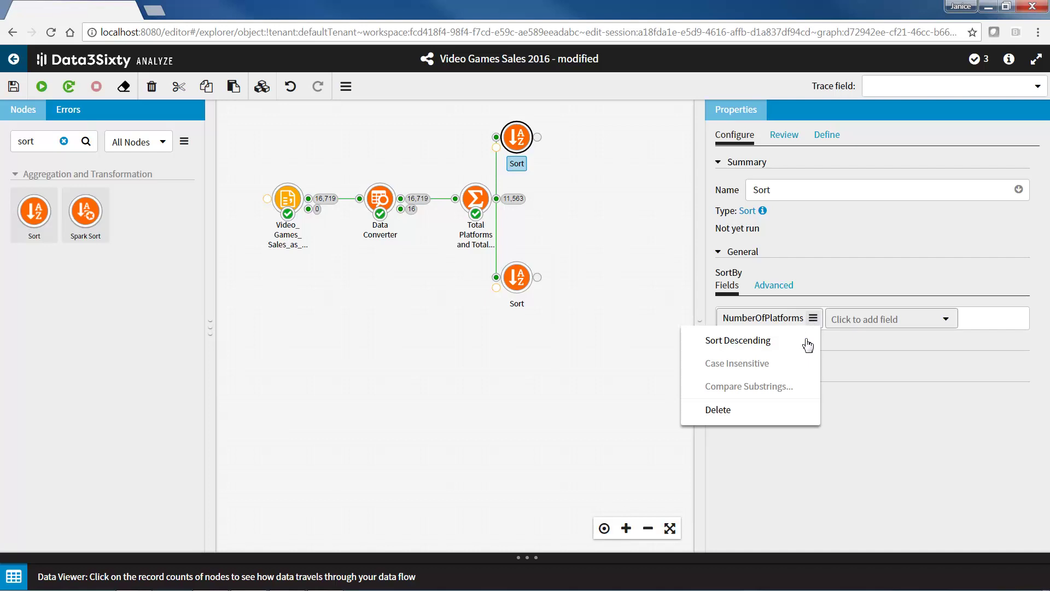
left_click(808, 345)
double_click(802, 192)
type("Tot")
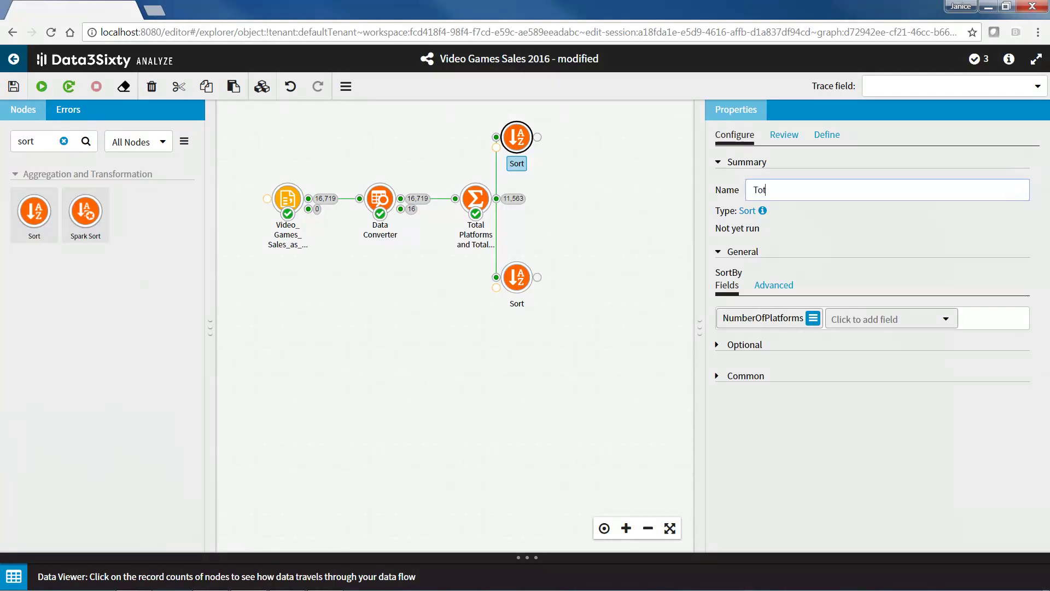
type("al Number of Pla")
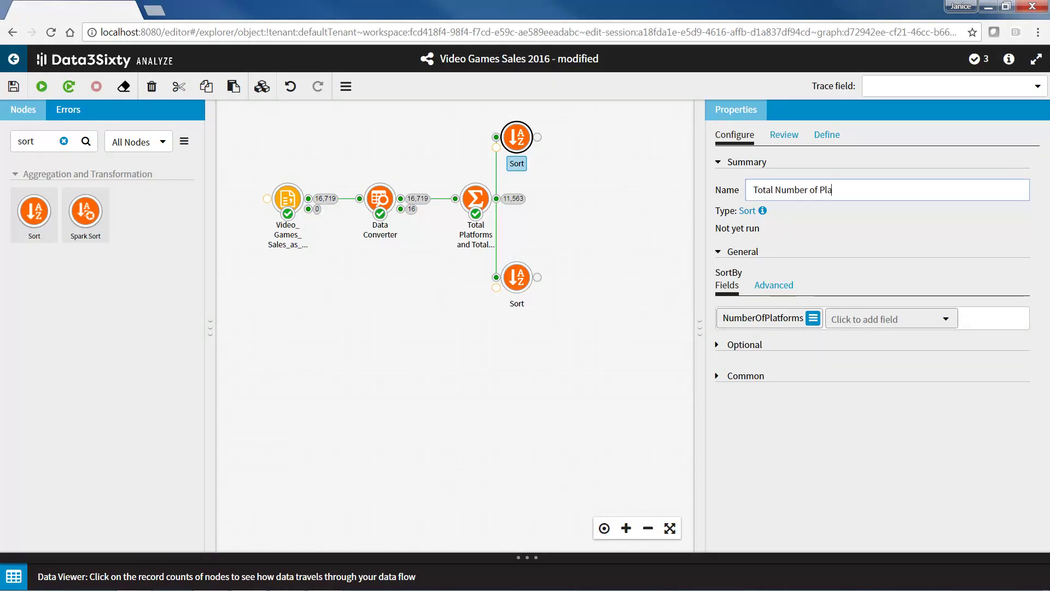
type("tforms")
- Make the bottom Sort node sort by TotalGlobalSales in descending order
left_click(524, 280)
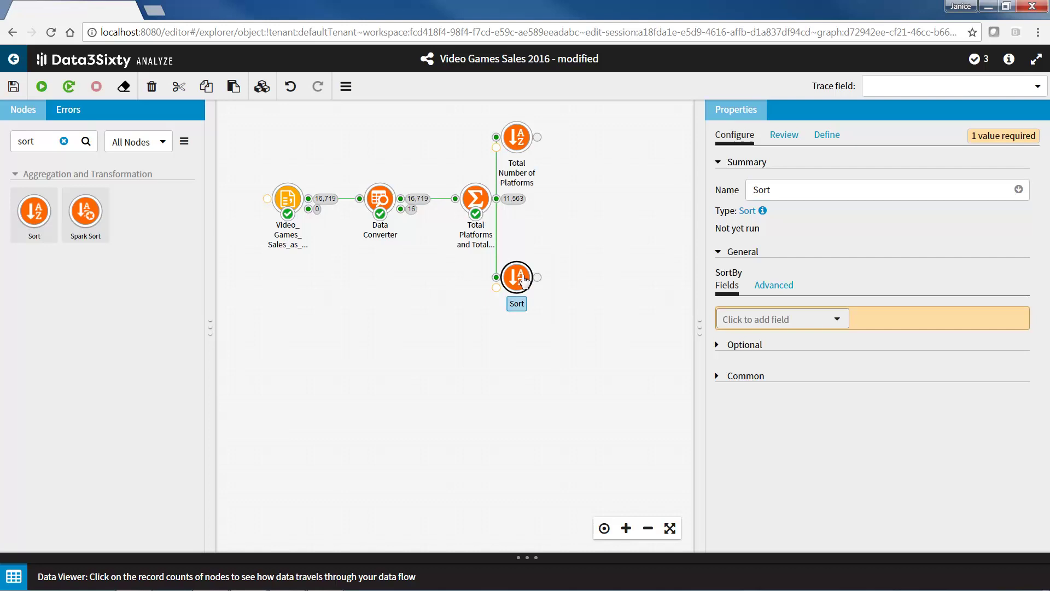
left_click(838, 320)
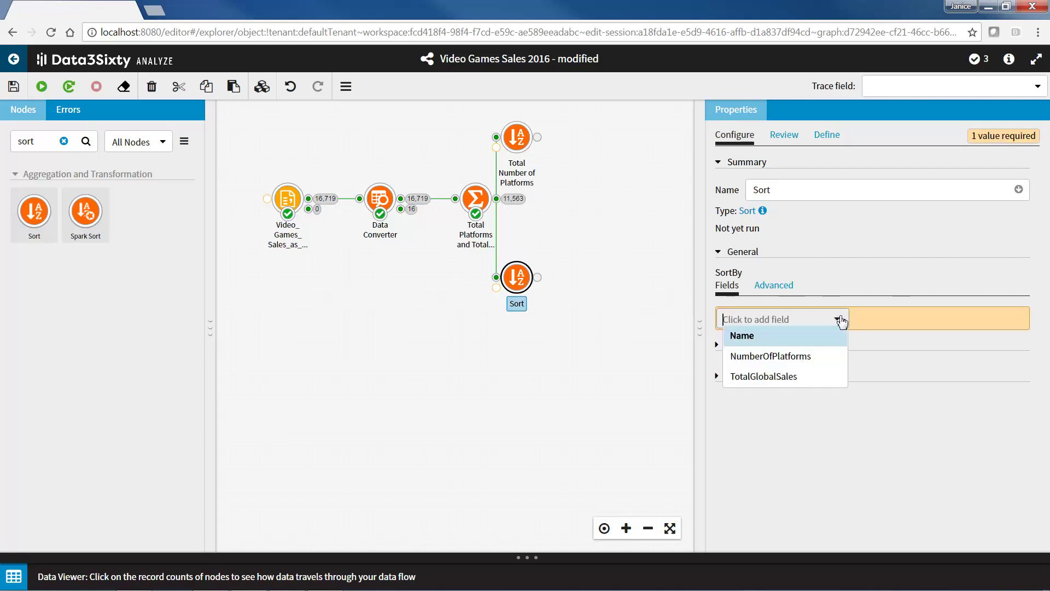
left_click(809, 380)
left_click(799, 319)
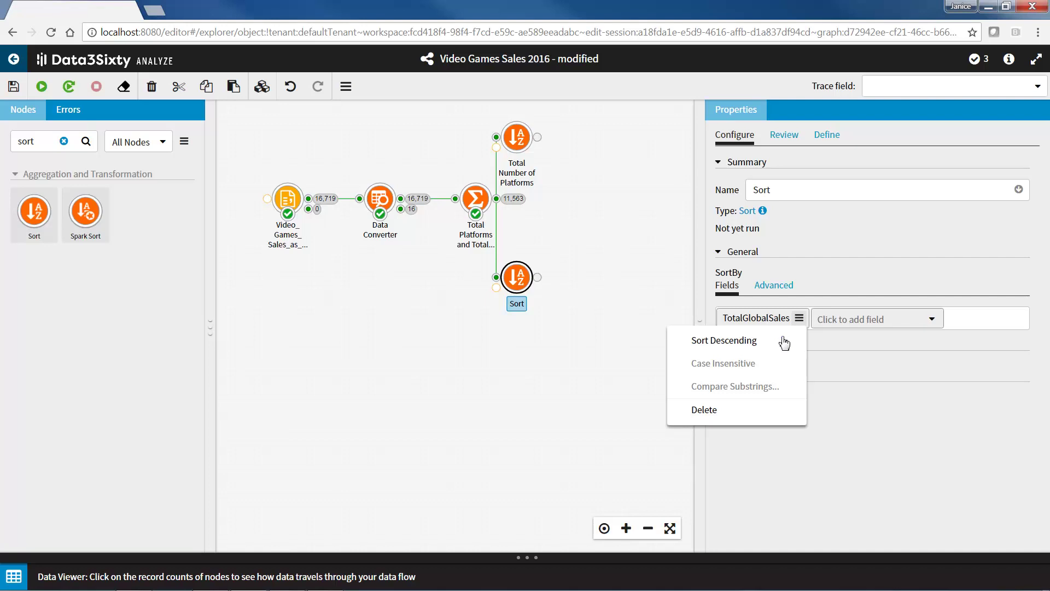
left_click(784, 341)
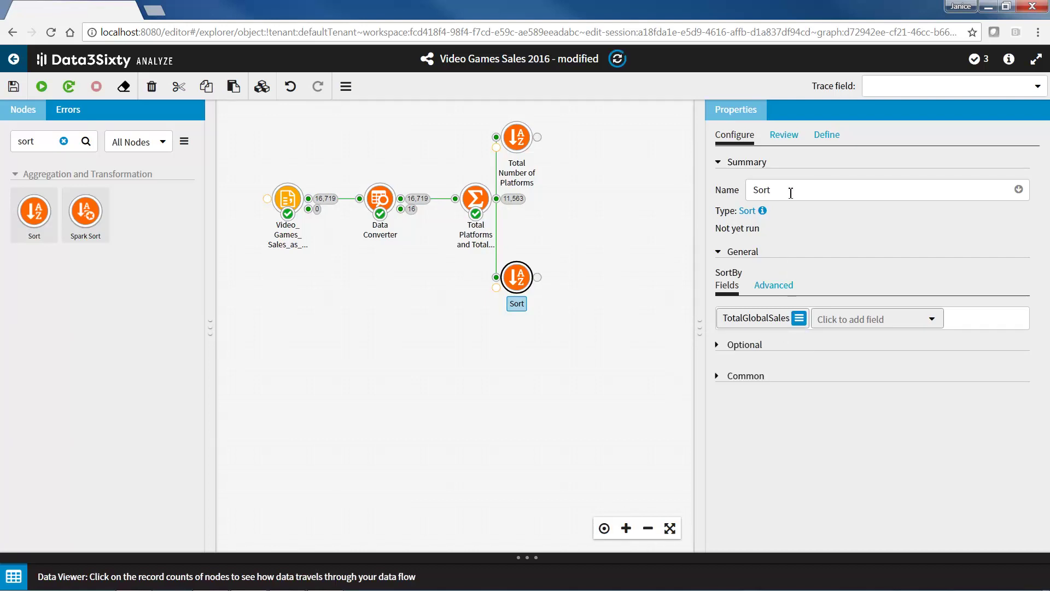
- Rename the bottom Sort node to 'Sum of Global Sales'
double_click(761, 190)
type("Sum of G")
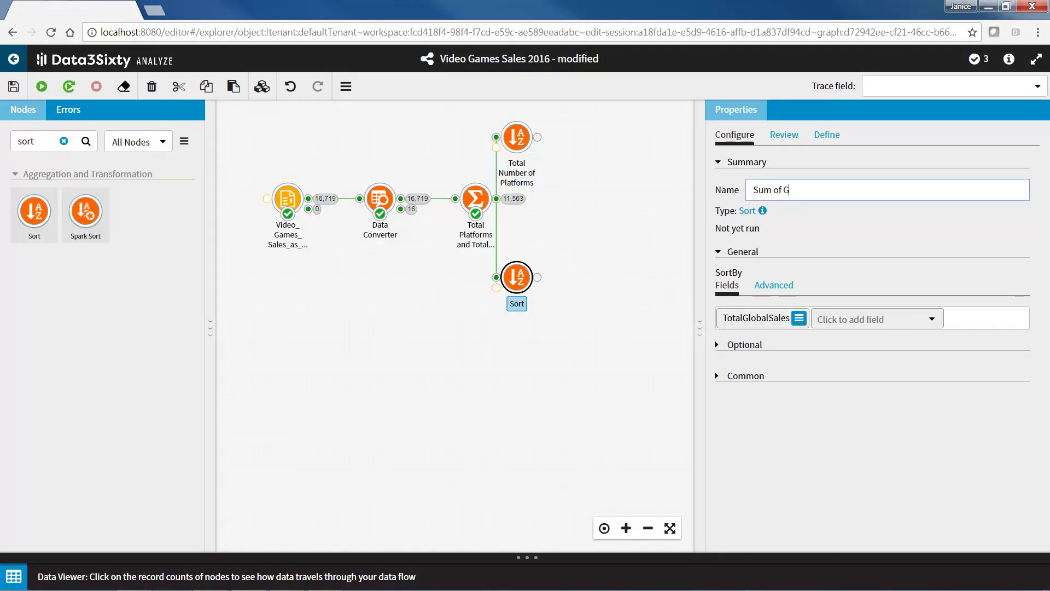
type("lobal Sales")
left_click(462, 129)
left_click(519, 282)
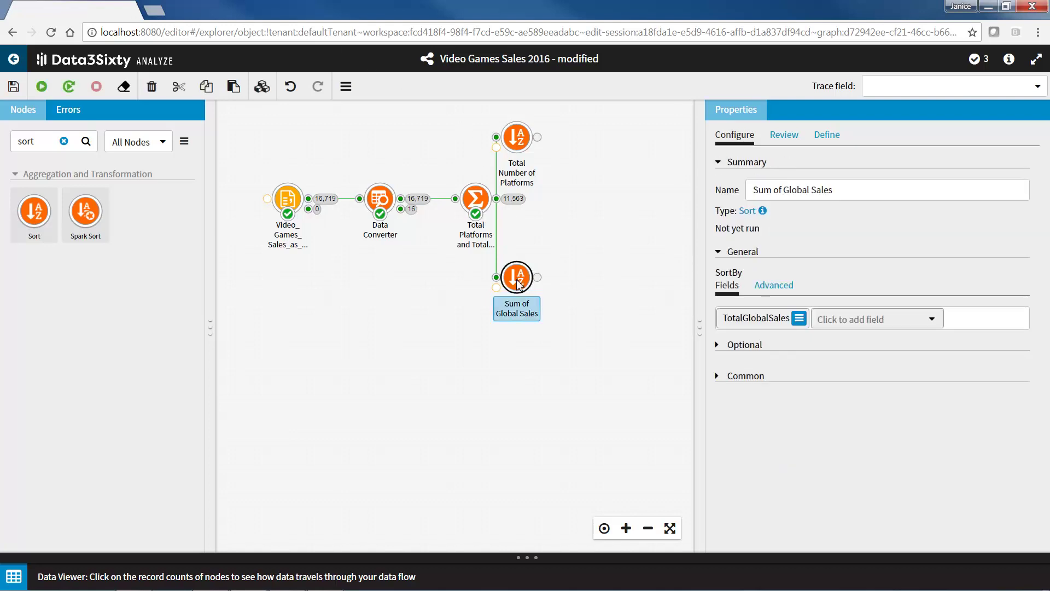
- Run Total Number of Platforms and Sum of Global Sales, view both outputs, then open the Aggregate help page
left_click(526, 143, "ctrl")
left_click(41, 86)
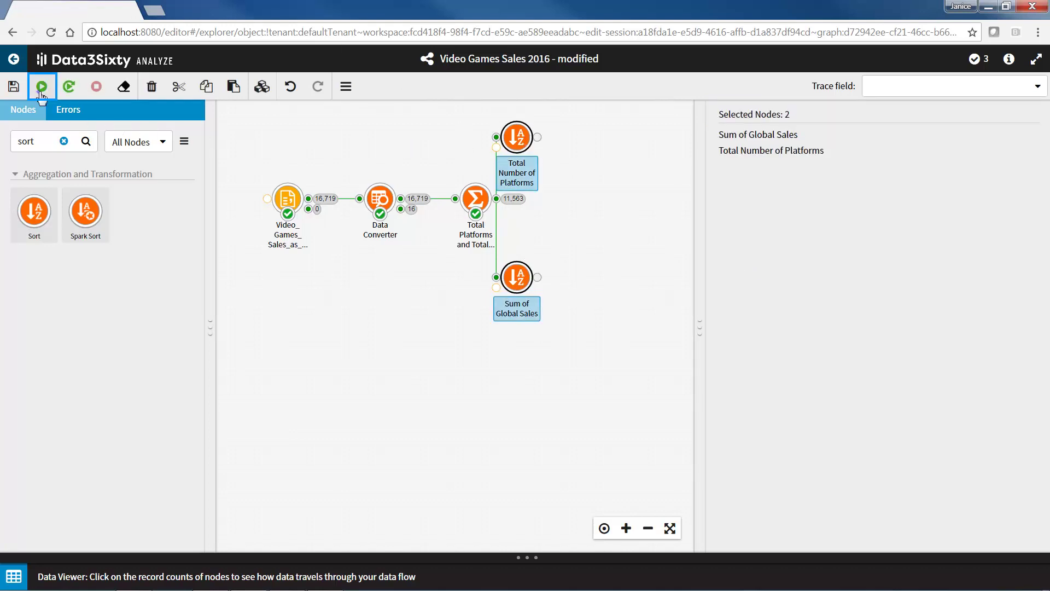
left_click(554, 137)
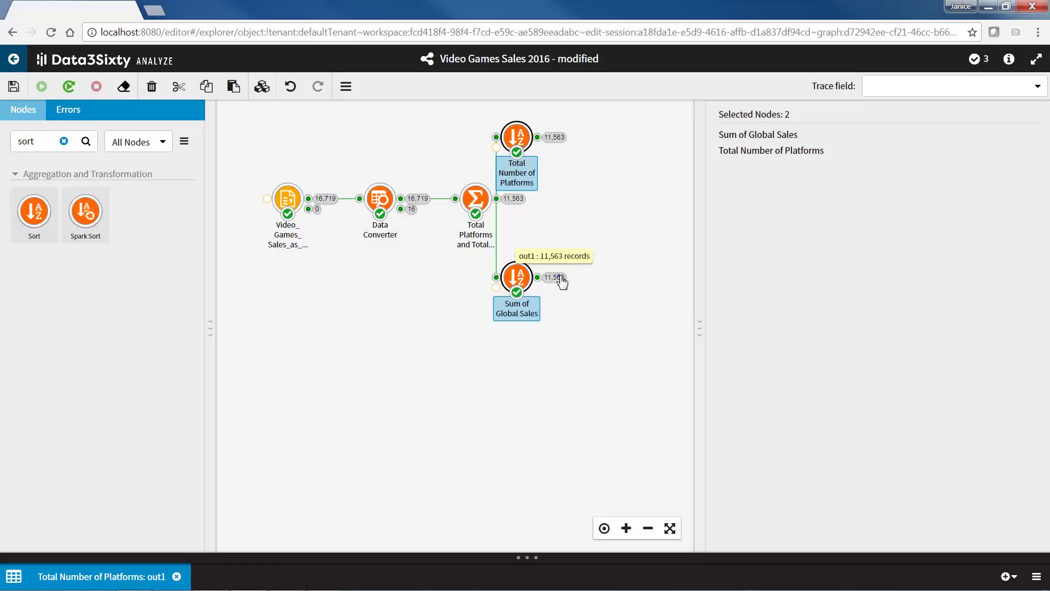
left_click(556, 277)
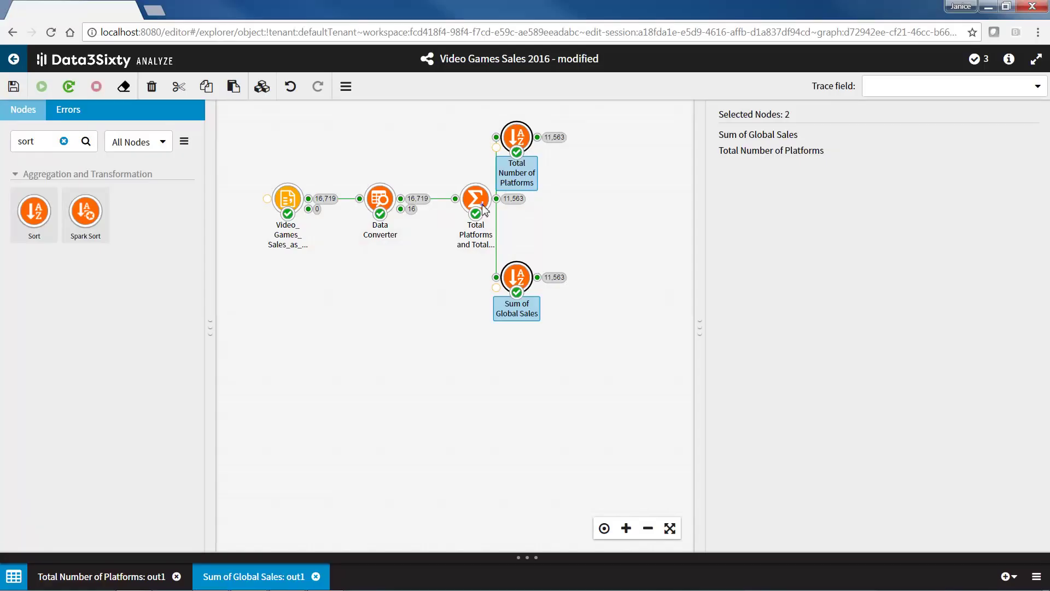
left_click(484, 210)
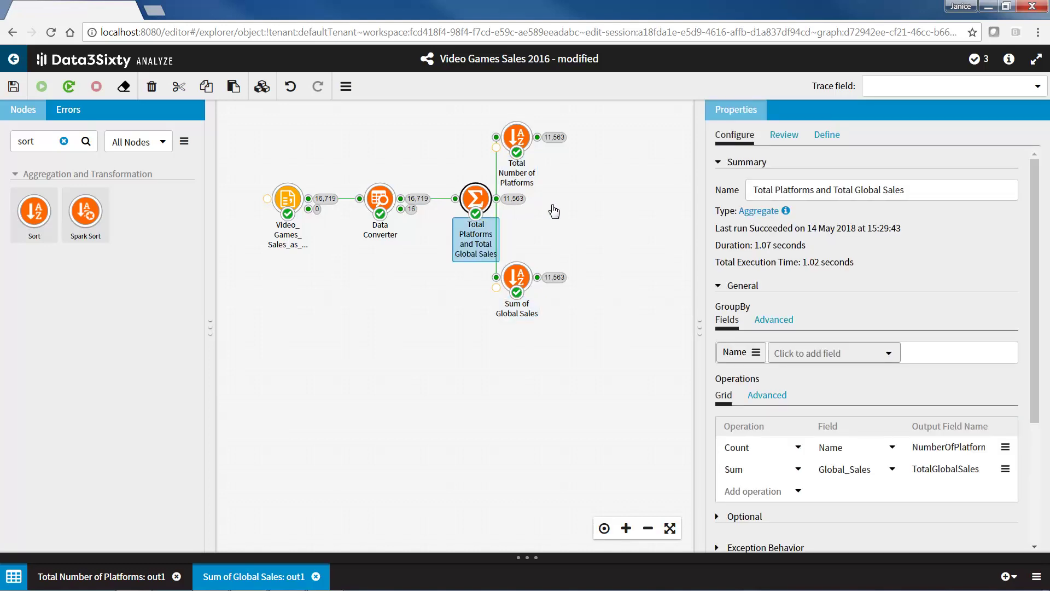
left_click(759, 212)
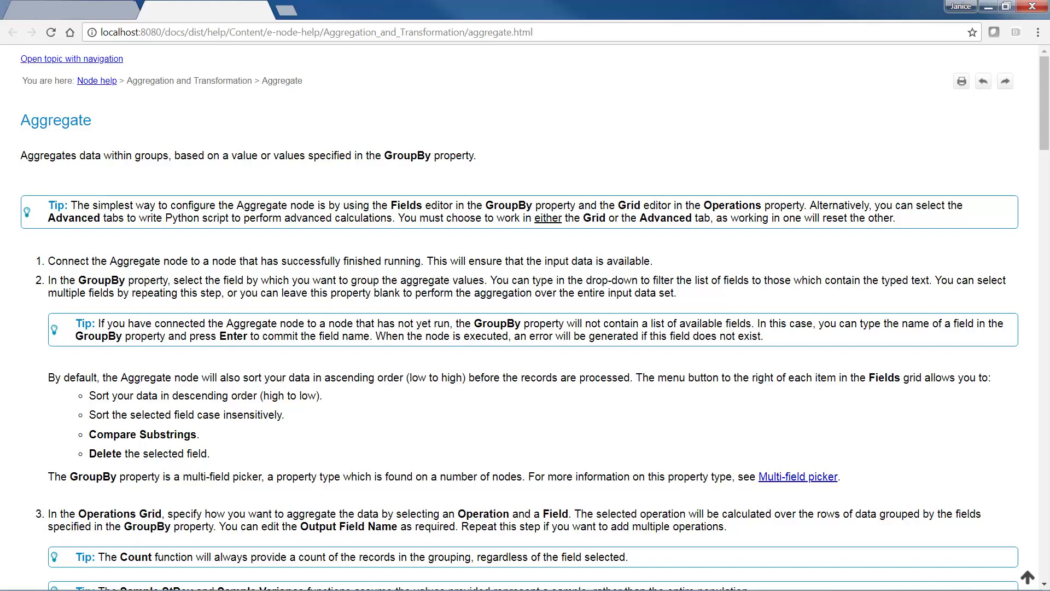